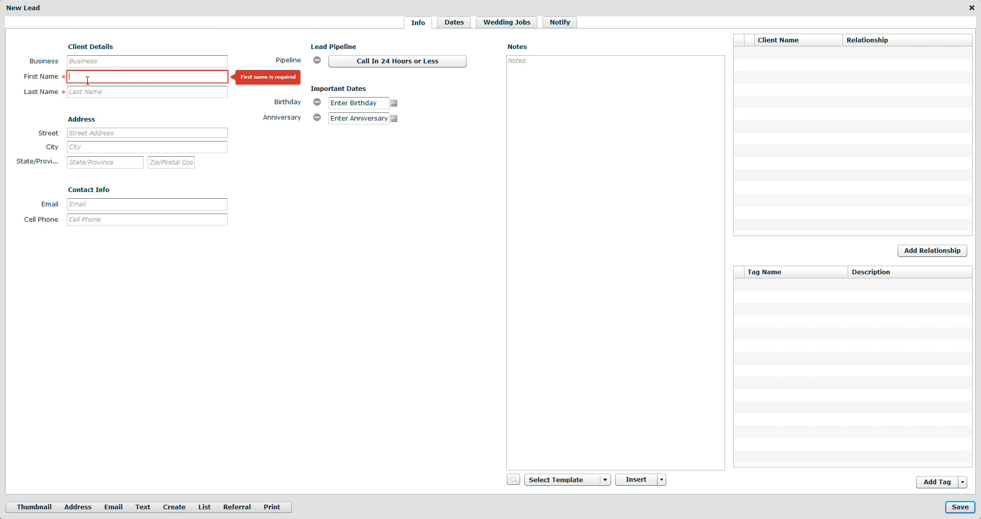
- Fill in the new lead's first name, last name, e-mail and cell phone number
{"action": "key", "text": "Tab"}
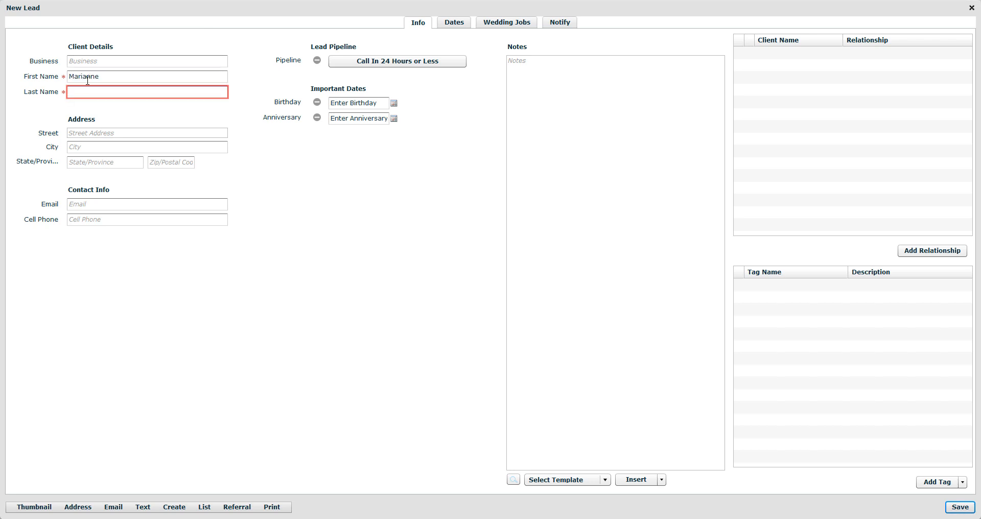
{"action": "left_click", "coordinate": [93, 203]}
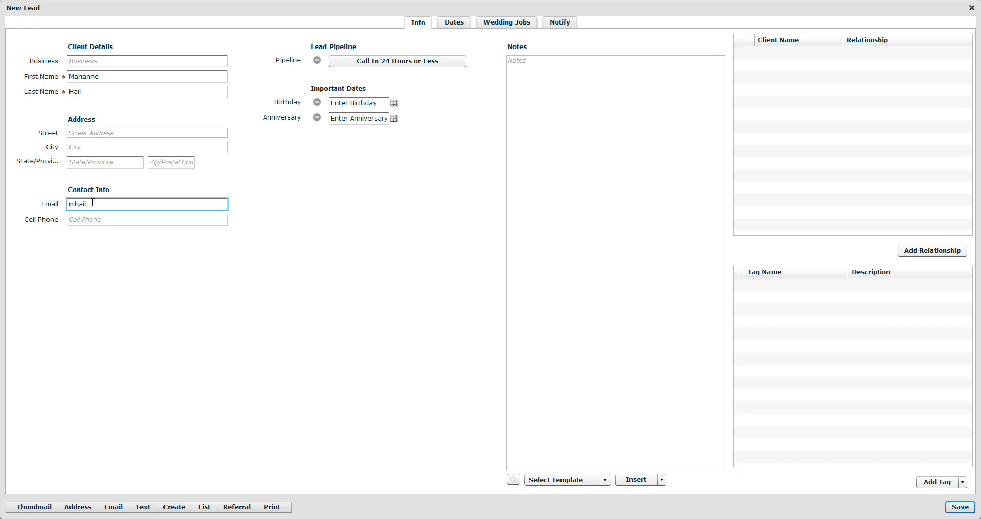
{"action": "key", "text": "Tab"}
{"action": "type", "text": "111-222-3333"}
- Open the lead's Call In 24 Hours or Less pipeline stage list and close the window
{"action": "left_click", "coordinate": [335, 64]}
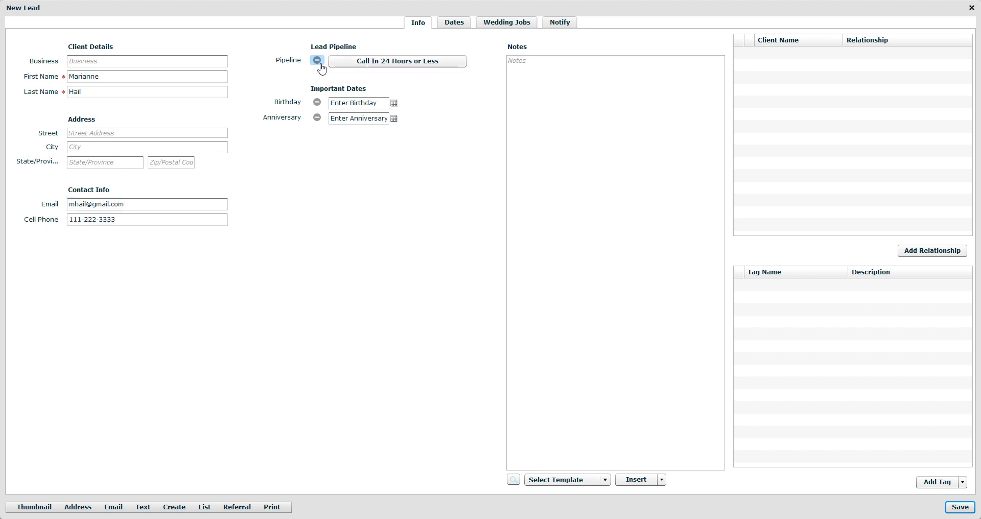
{"action": "left_click", "coordinate": [417, 65]}
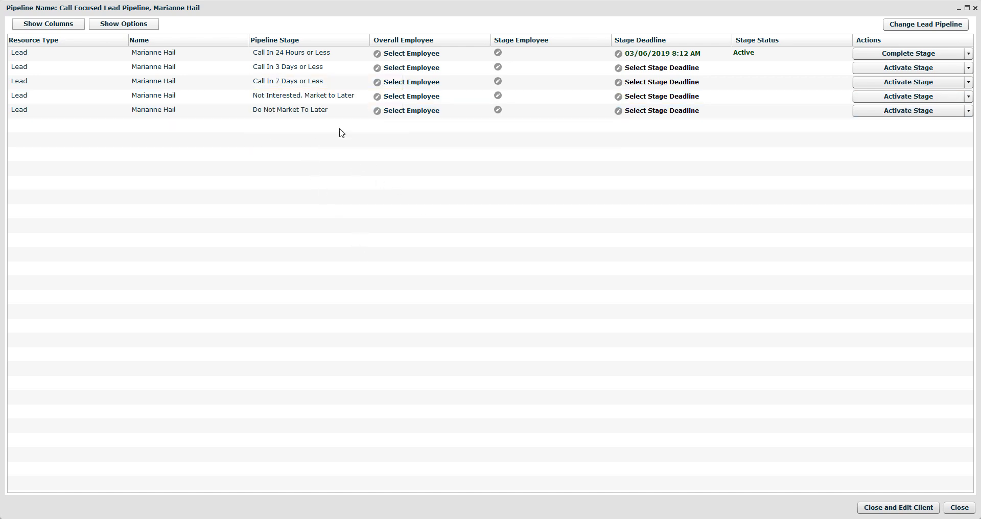
{"action": "left_click", "coordinate": [974, 8]}
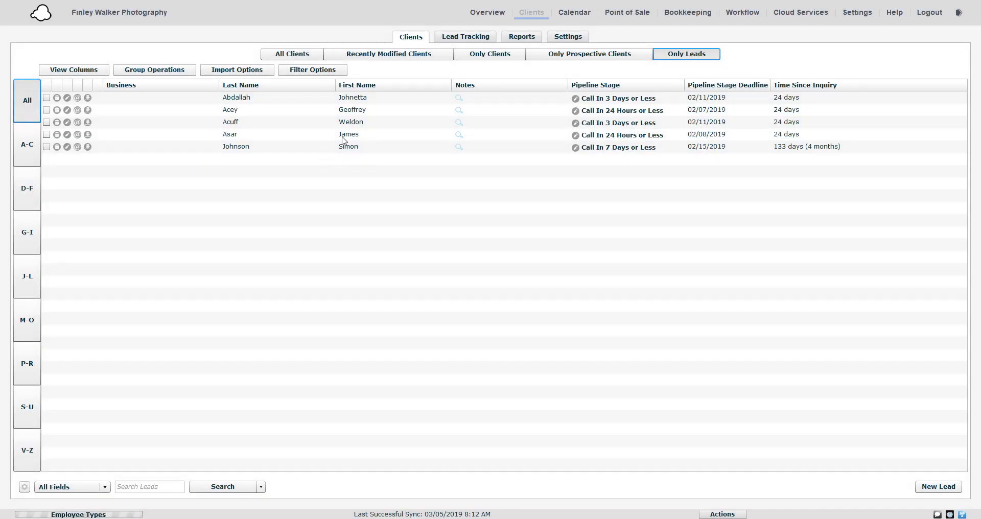
- Search all clients for marian to find the newly added lead
{"action": "left_click", "coordinate": [297, 57]}
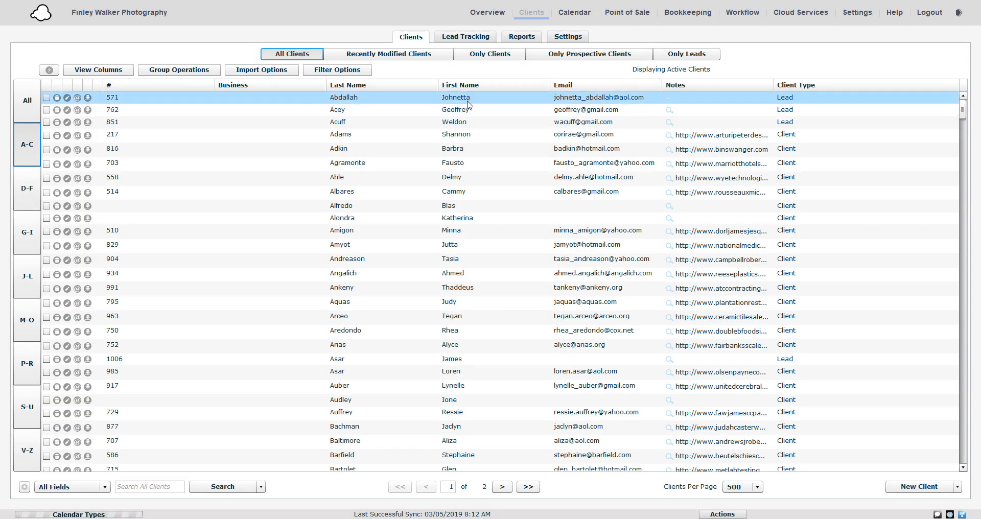
{"action": "scroll", "coordinate": [420, 286], "scroll_direction": "down", "scroll_amount": 3}
{"action": "left_click", "coordinate": [153, 486]}
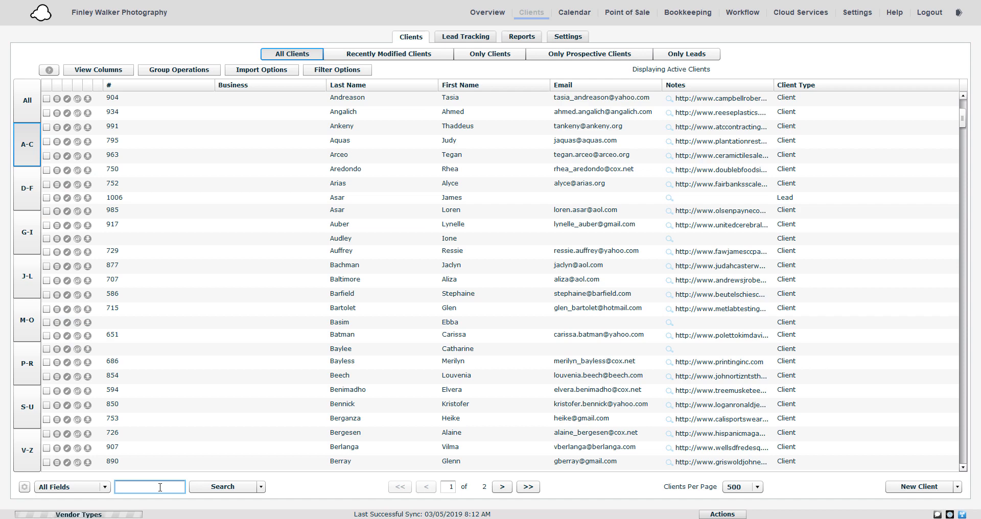
{"action": "type", "text": "marian"}
{"action": "key", "text": "Return"}
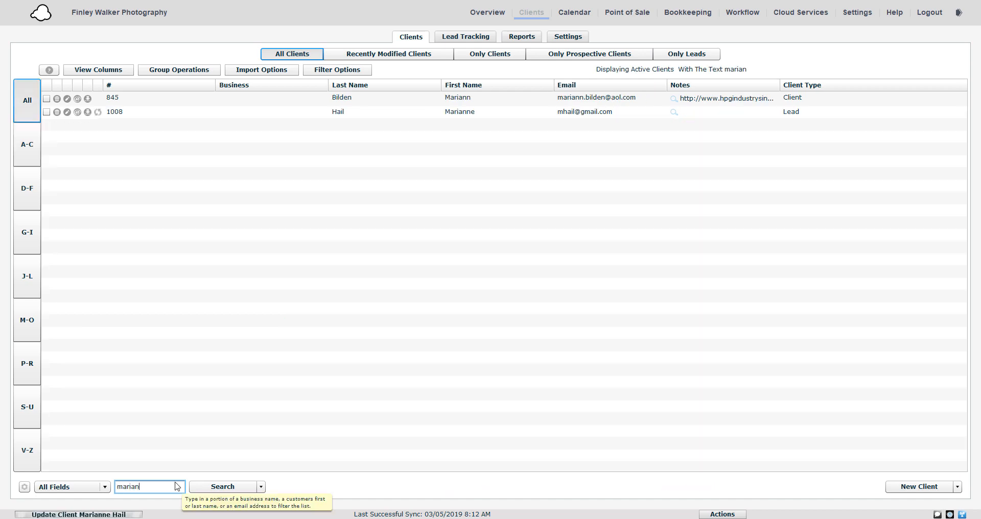
{"action": "left_click", "coordinate": [99, 113]}
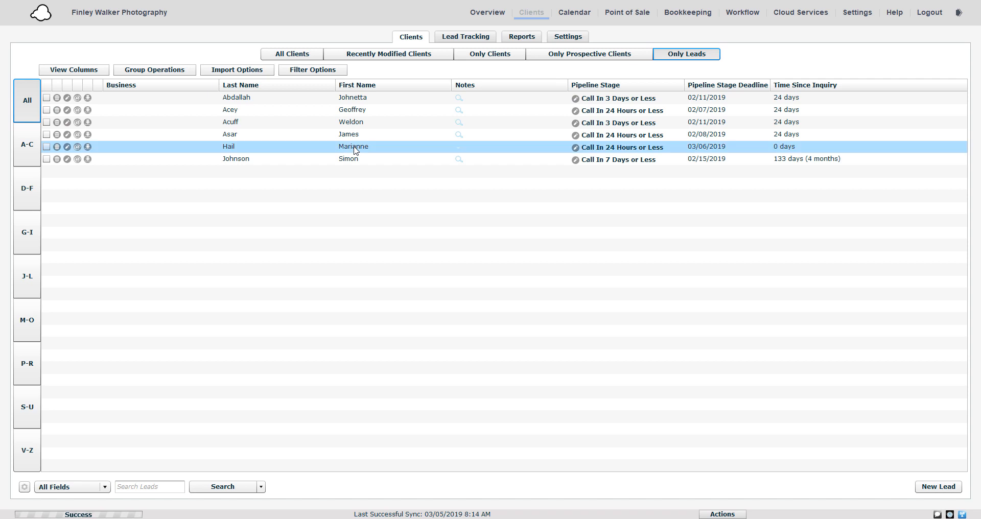
- In Lead Tracking, complete the new lead's Call In 24 Hours or Less stage and close the follow-up email
{"action": "left_click", "coordinate": [458, 37]}
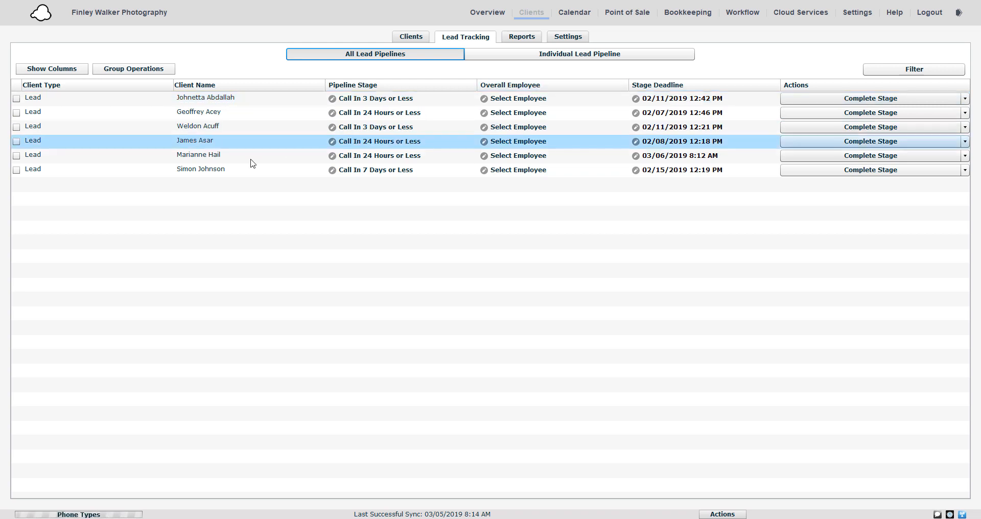
{"action": "left_click", "coordinate": [202, 156]}
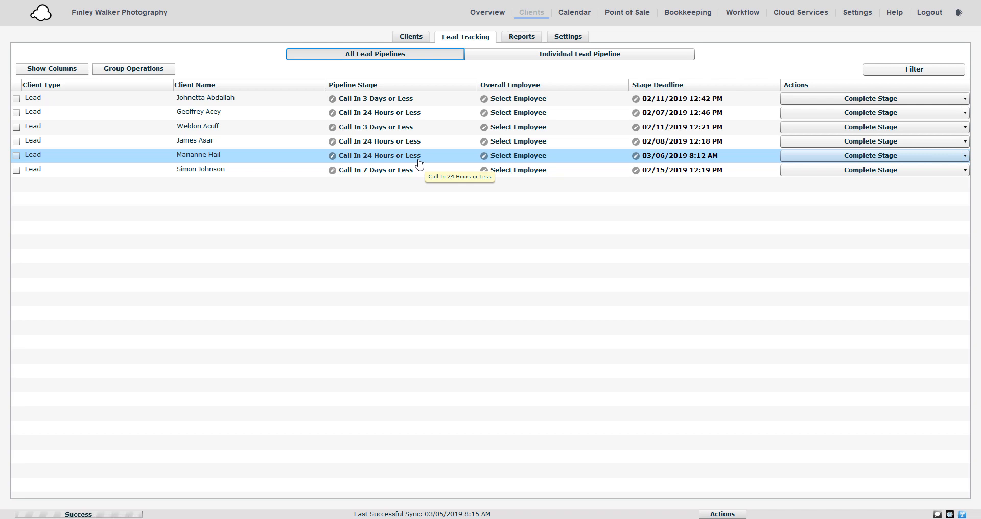
{"action": "left_click", "coordinate": [890, 157]}
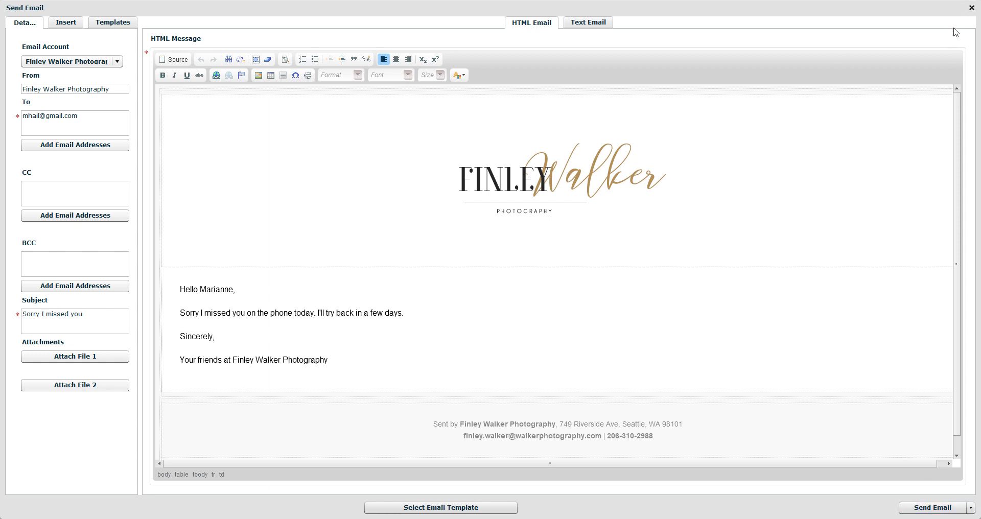
{"action": "left_click", "coordinate": [971, 8]}
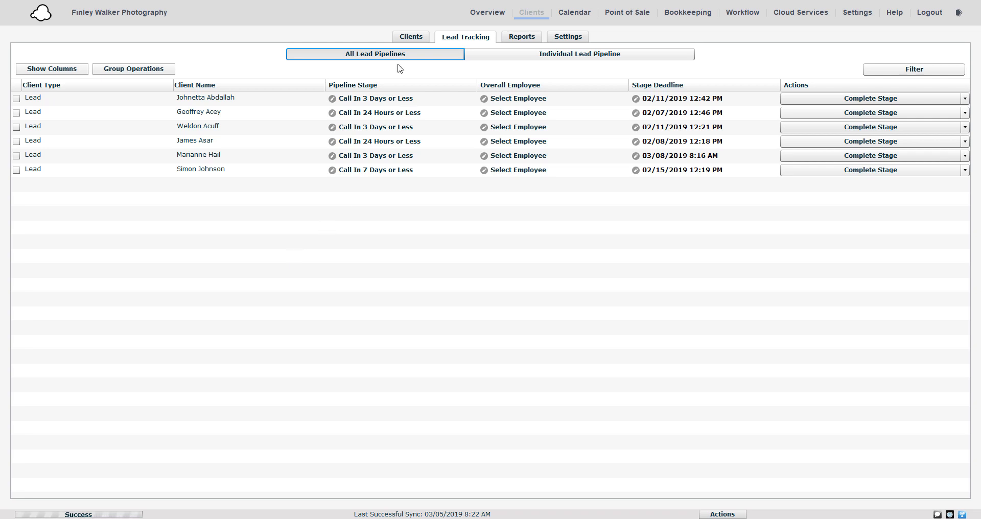
- Start another new lead and enter the contact's first name, last name and e-mail
{"action": "left_click", "coordinate": [409, 37]}
{"action": "left_click", "coordinate": [938, 486]}
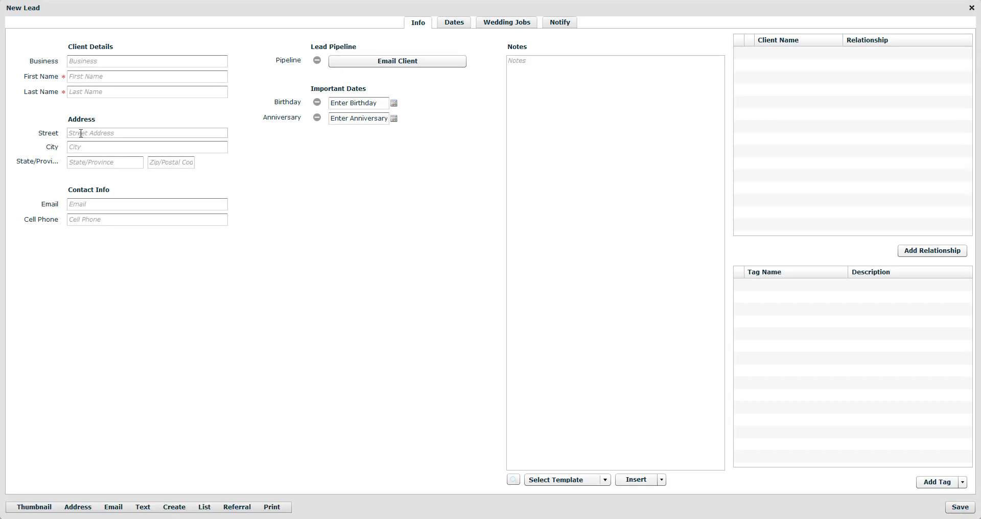
{"action": "left_click", "coordinate": [91, 77]}
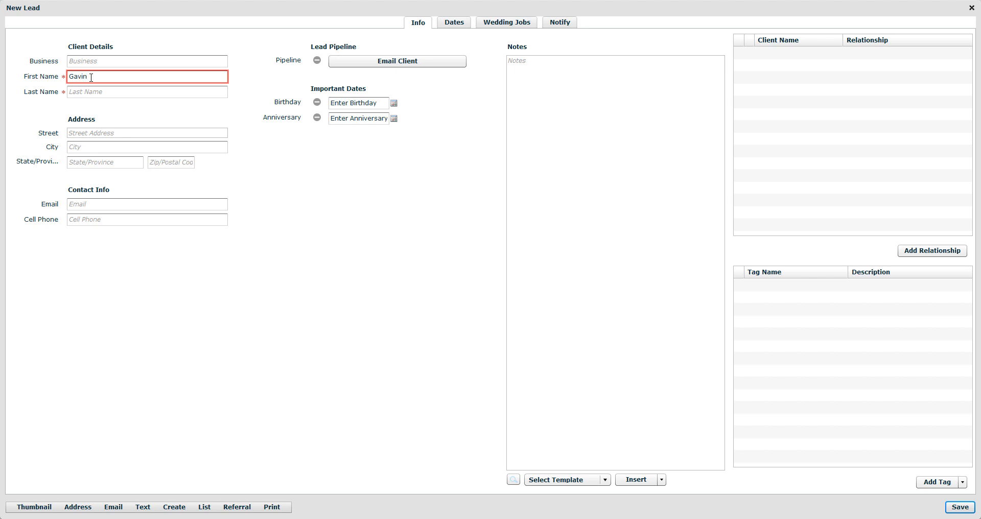
{"action": "key", "text": "Tab"}
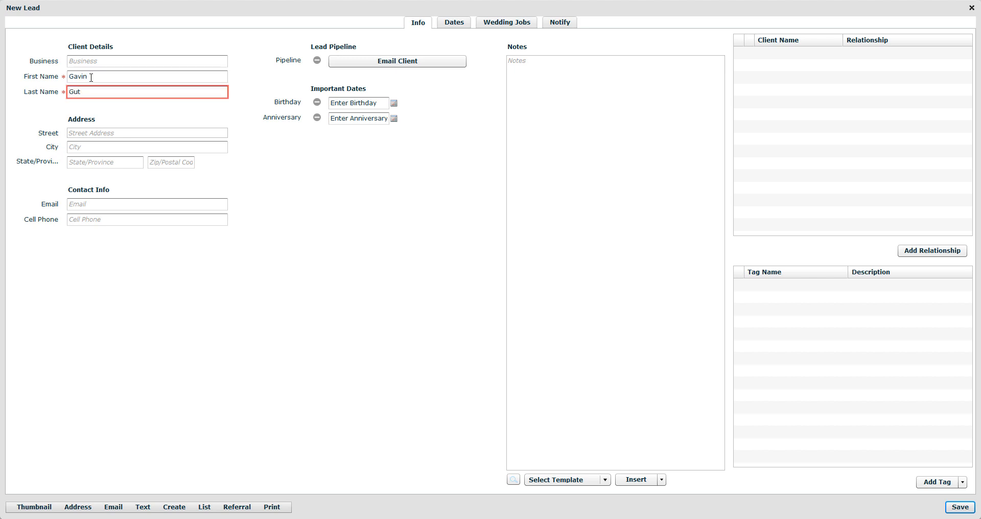
{"action": "key", "text": "Tab"}
{"action": "key", "text": "Tab"}
{"action": "key", "text": "Tab"}
{"action": "key", "text": "Tab"}
{"action": "key", "text": "Tab"}
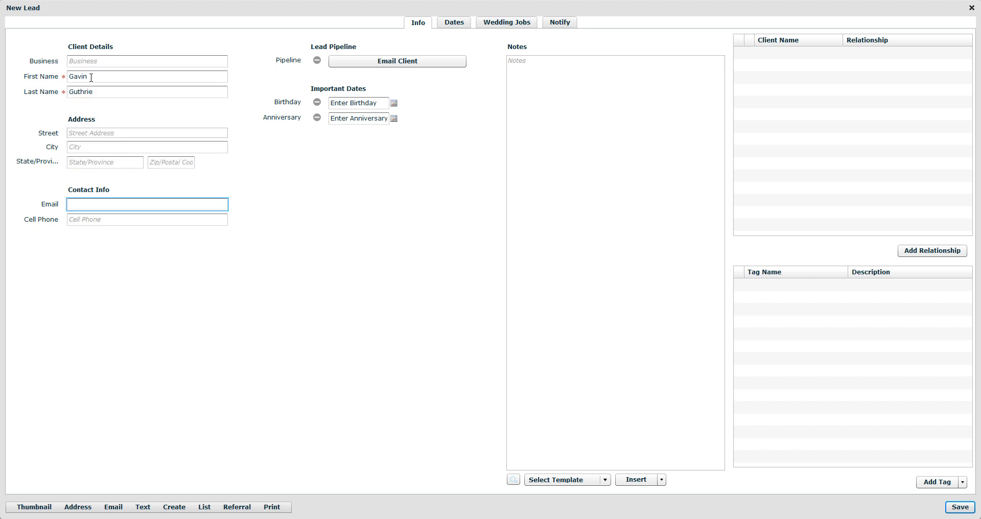
- Open the lead's Email Client pipeline stages, close them, and save the lead
{"action": "left_click", "coordinate": [400, 62]}
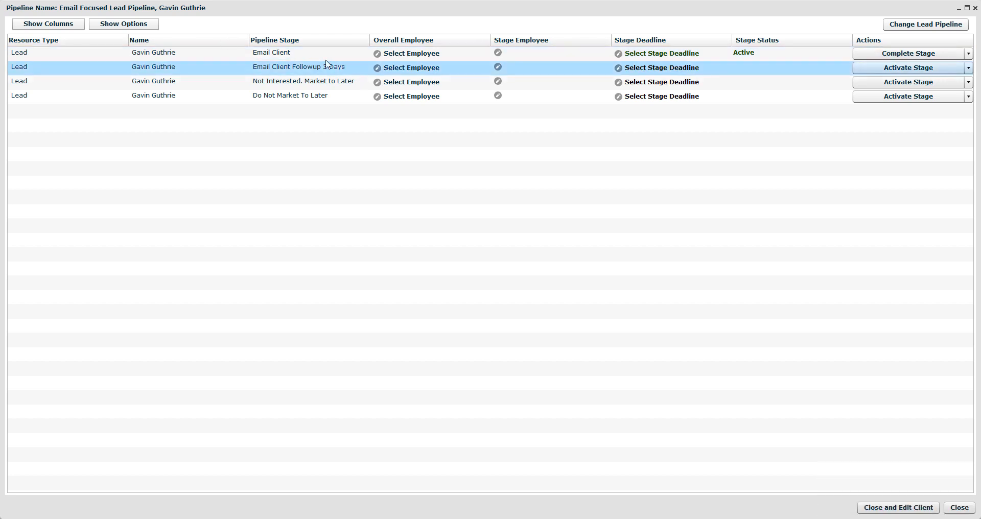
{"action": "left_click", "coordinate": [974, 8]}
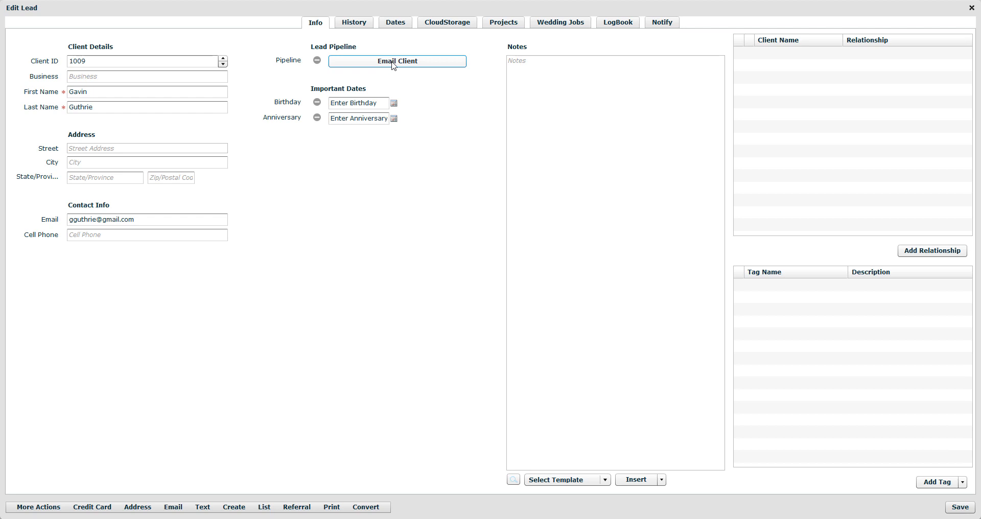
{"action": "left_click", "coordinate": [953, 507]}
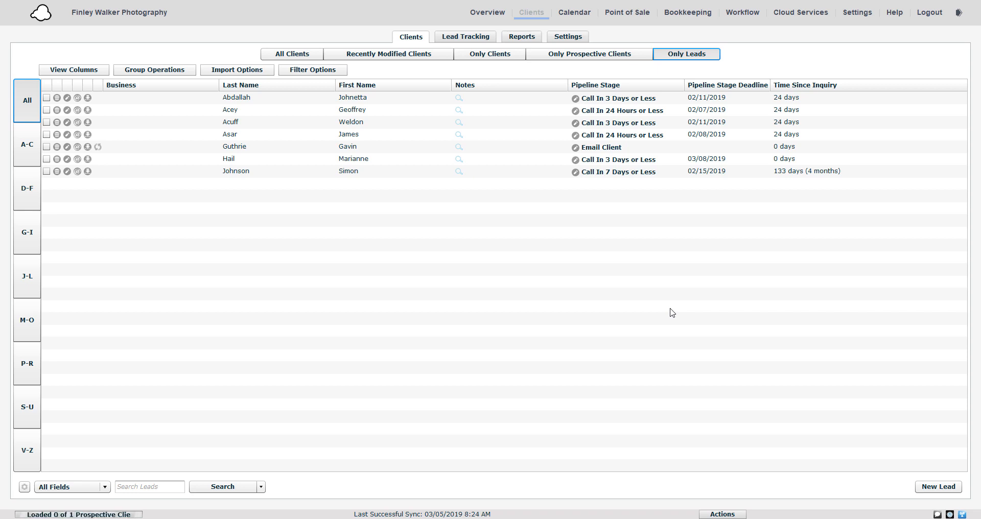
- Create a new lead pipeline from the Call Focused Lead Pipeline sample
{"action": "left_click", "coordinate": [566, 38]}
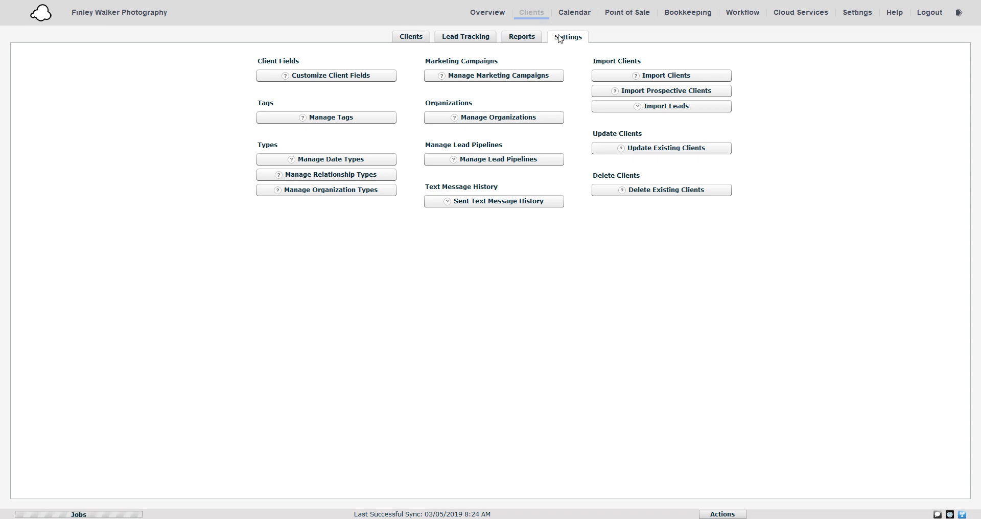
{"action": "left_click", "coordinate": [488, 163]}
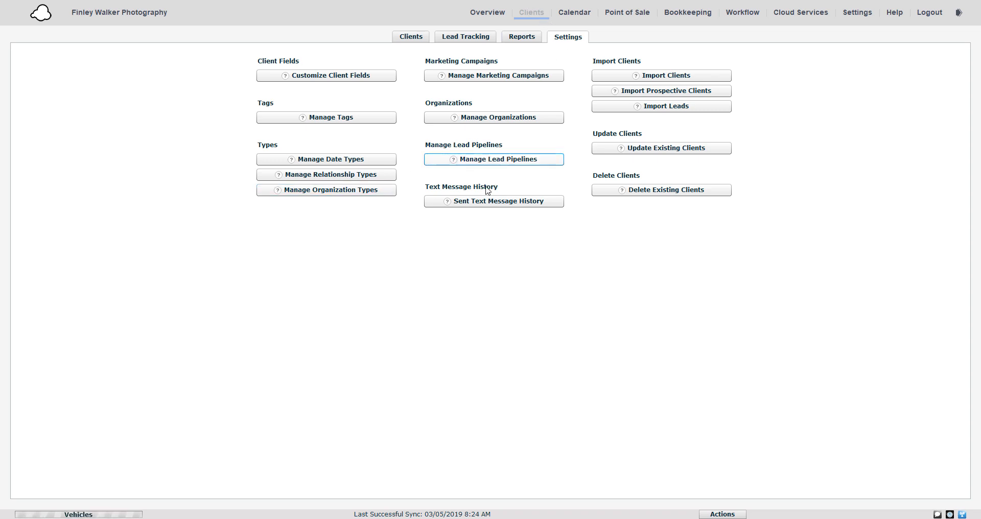
{"action": "left_click", "coordinate": [668, 395]}
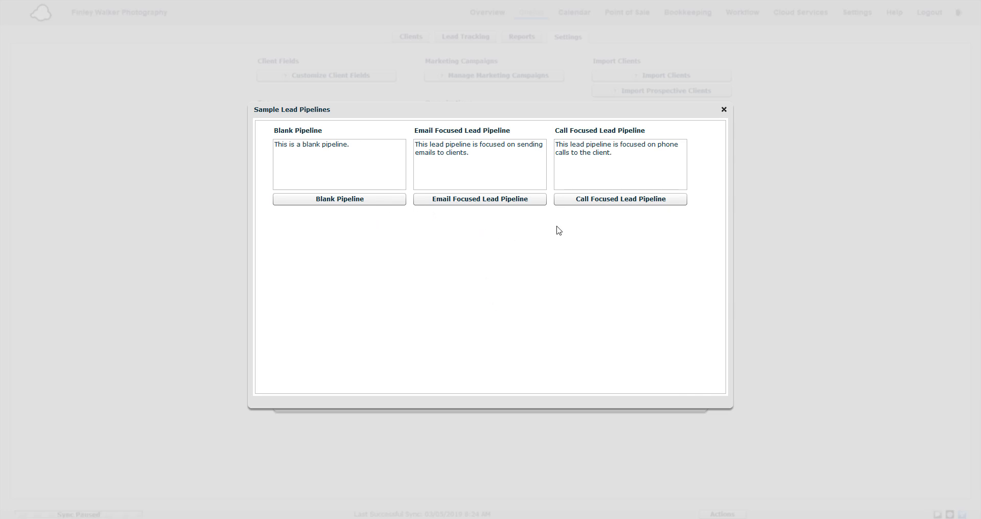
{"action": "left_click", "coordinate": [635, 202]}
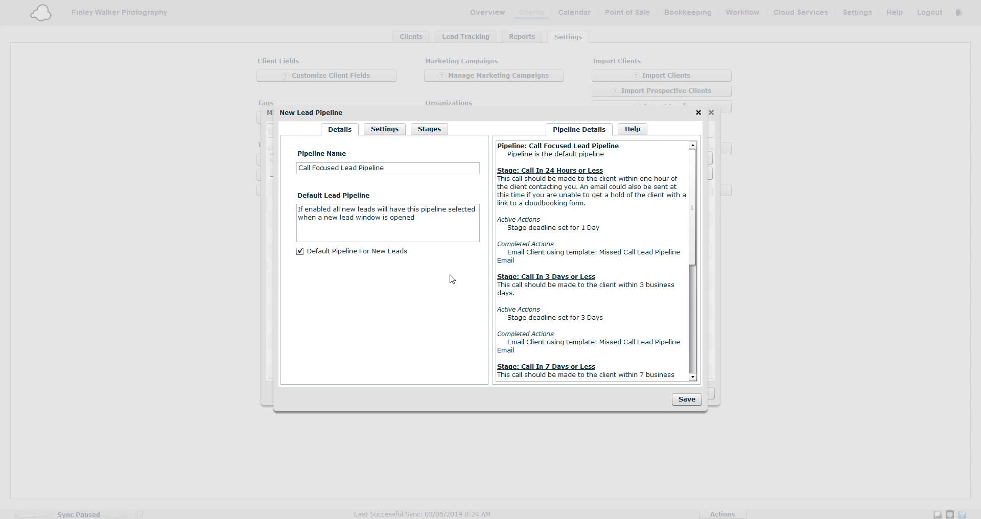
- Review the new pipeline's settings, stages and pipeline details
{"action": "left_click", "coordinate": [377, 130]}
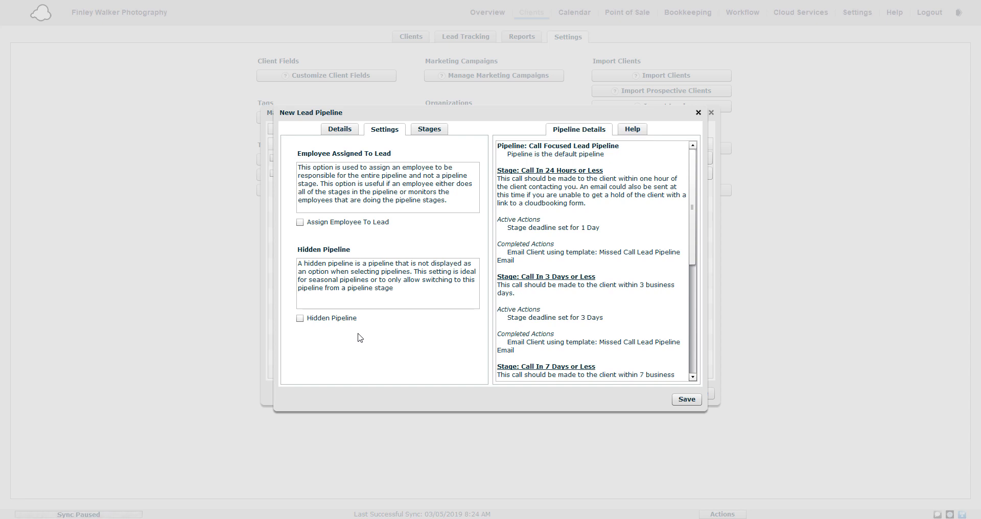
{"action": "left_click", "coordinate": [432, 132]}
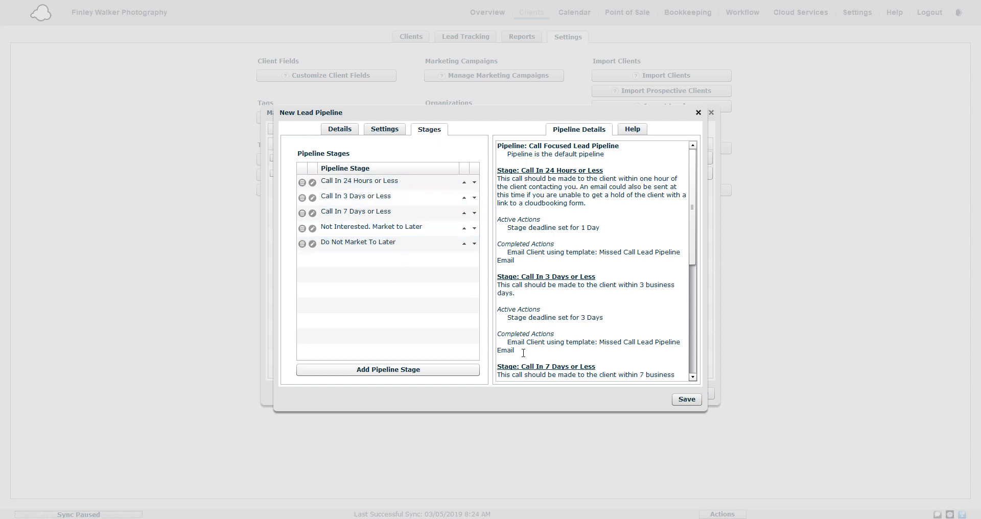
{"action": "scroll", "coordinate": [519, 237], "scroll_direction": "down", "scroll_amount": 3}
{"action": "scroll", "coordinate": [519, 237], "scroll_direction": "down", "scroll_amount": 5}
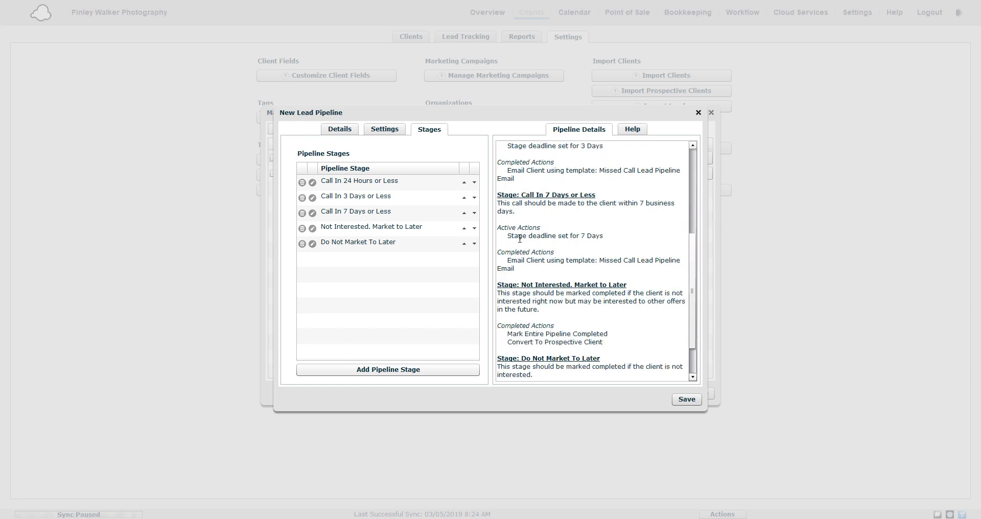
{"action": "scroll", "coordinate": [518, 299], "scroll_direction": "up", "scroll_amount": 8}
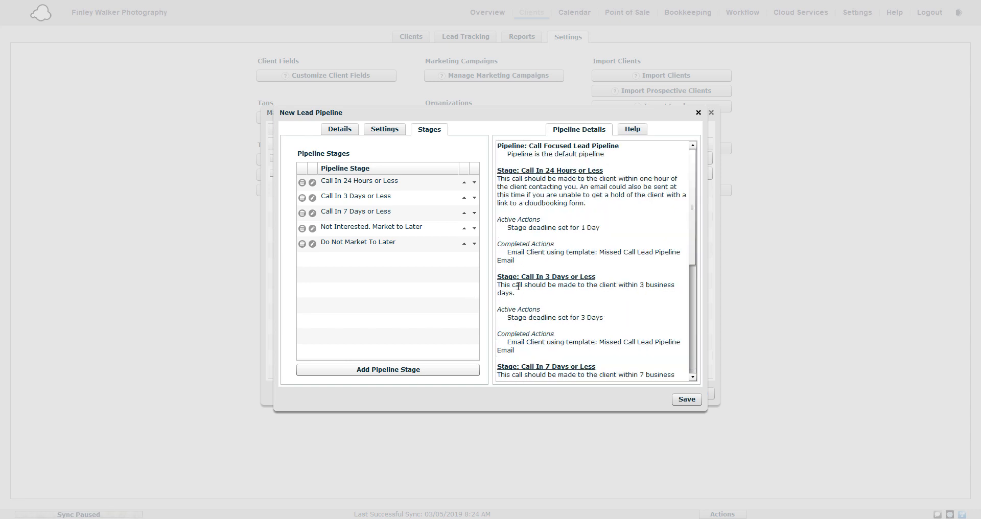
- Edit the Call In 24 Hours or Less stage and enable Set Pipeline Stage Deadline
{"action": "left_click", "coordinate": [312, 182]}
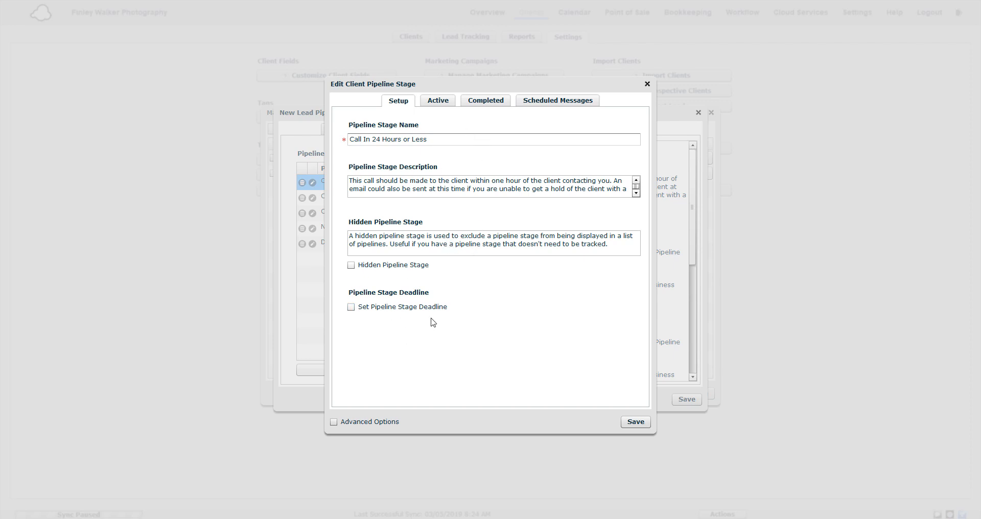
{"action": "left_click", "coordinate": [408, 307]}
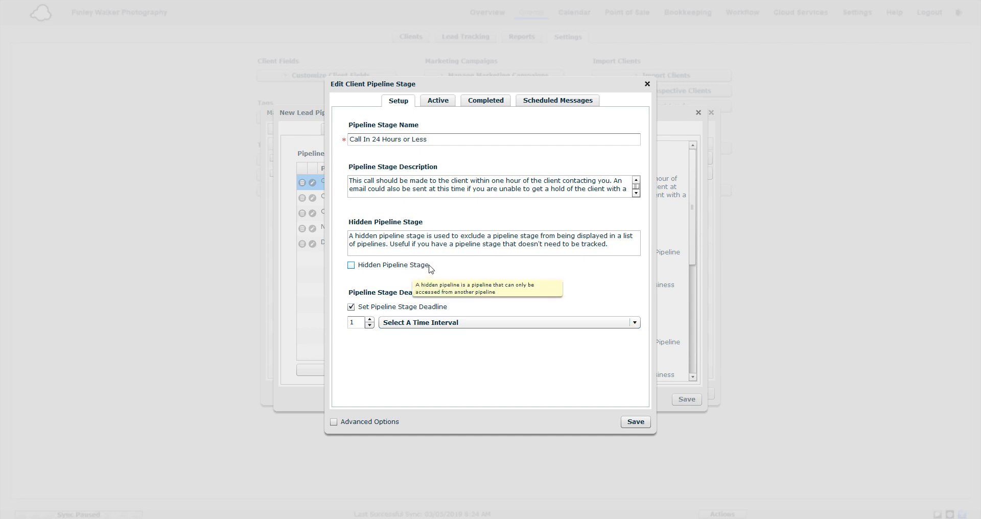
- Examine the stage's Active, Completed and Scheduled Messages actions, then close the stage editor
{"action": "left_click", "coordinate": [438, 100]}
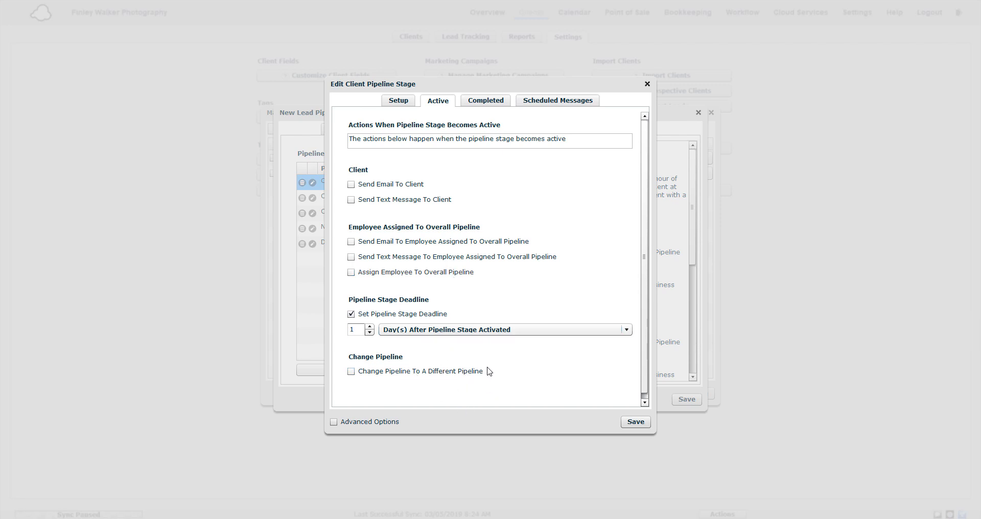
{"action": "left_click", "coordinate": [493, 104]}
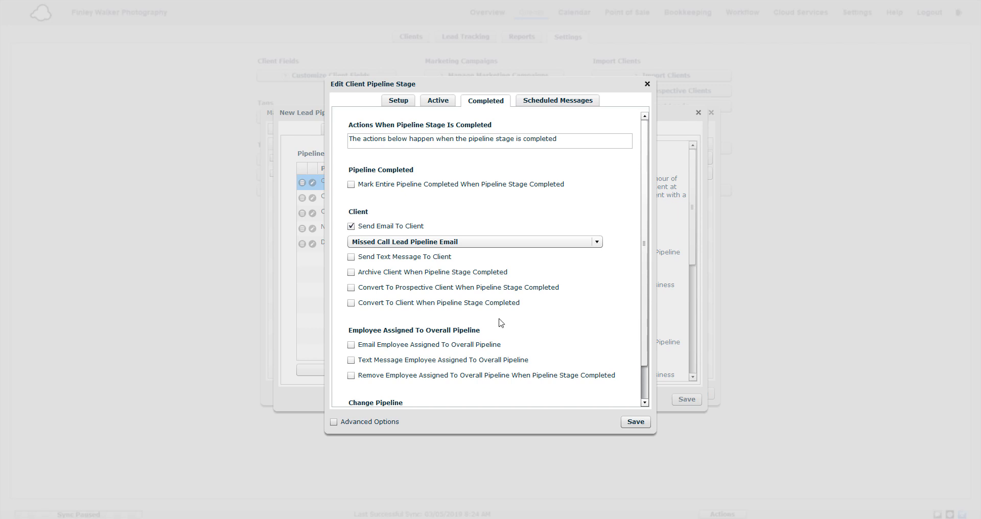
{"action": "scroll", "coordinate": [504, 332], "scroll_direction": "down", "scroll_amount": 1}
{"action": "scroll", "coordinate": [507, 334], "scroll_direction": "down", "scroll_amount": 1}
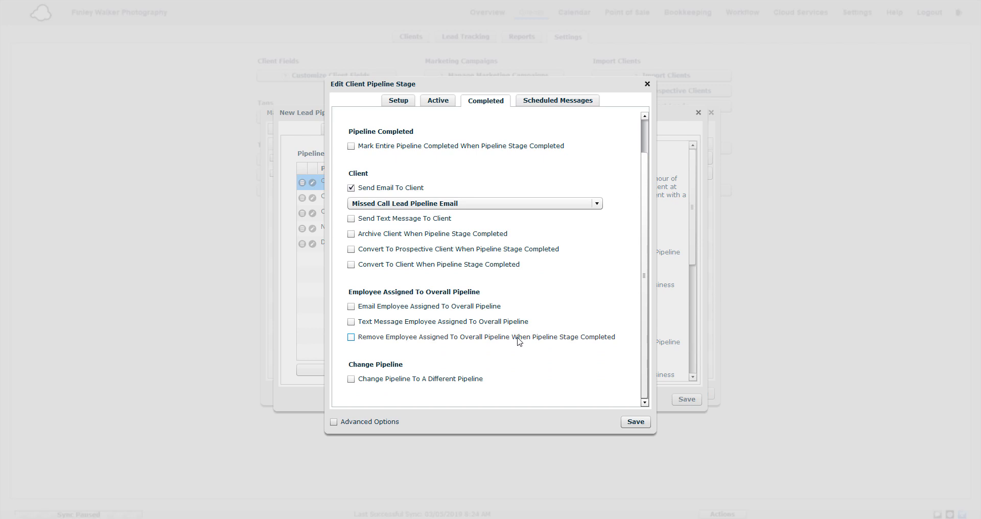
{"action": "left_click", "coordinate": [552, 102]}
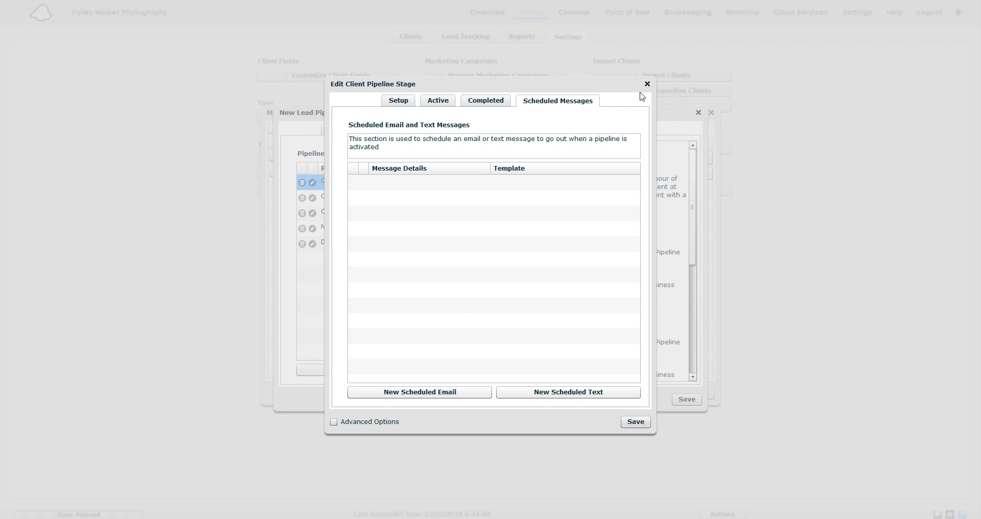
{"action": "left_click", "coordinate": [646, 83]}
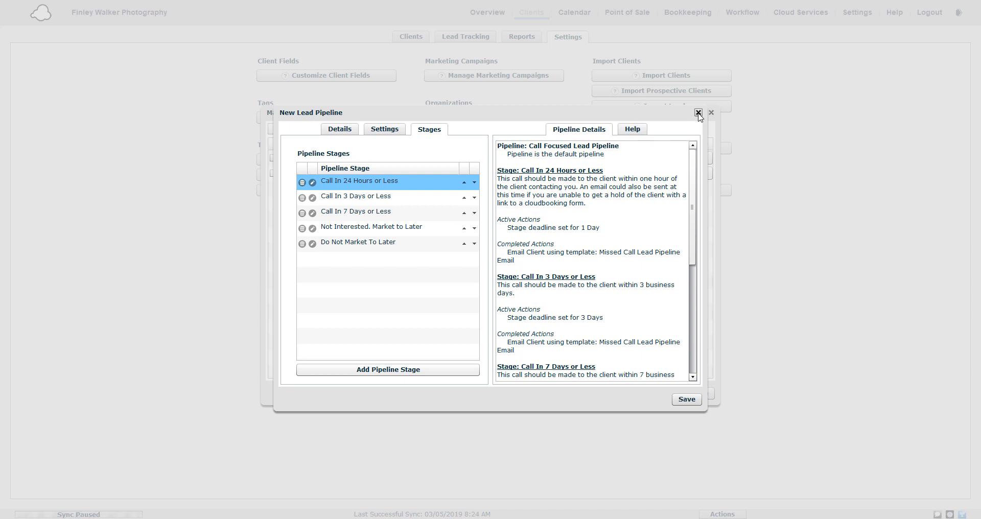
- Create a new lead pipeline from the Email Focused Lead Pipeline sample and review its Settings and Stages tabs
{"action": "left_click", "coordinate": [698, 112]}
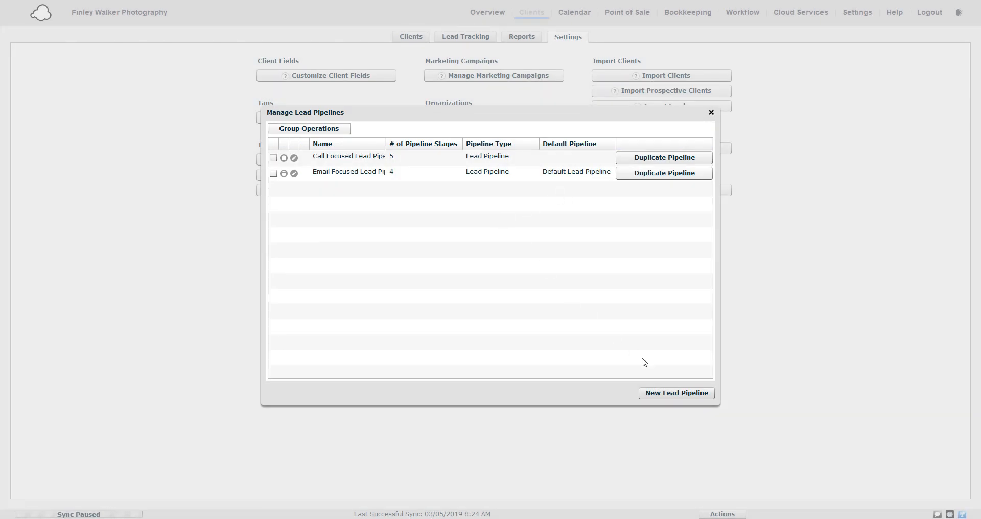
{"action": "left_click", "coordinate": [673, 398]}
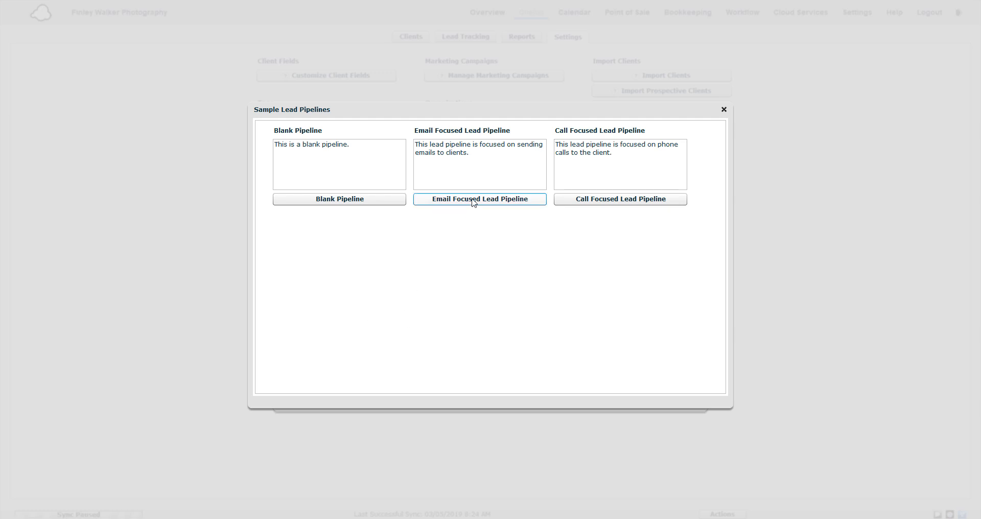
{"action": "left_click", "coordinate": [473, 199]}
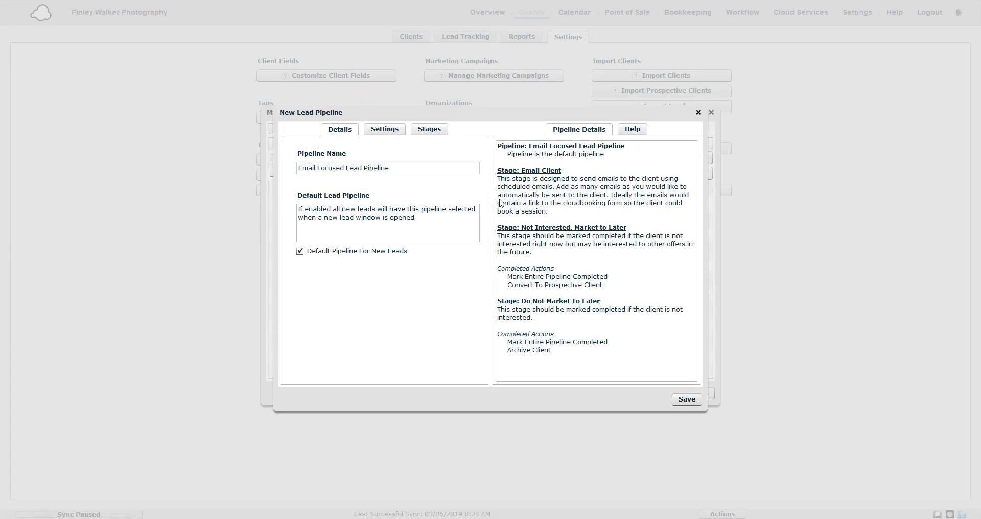
{"action": "left_click", "coordinate": [381, 133]}
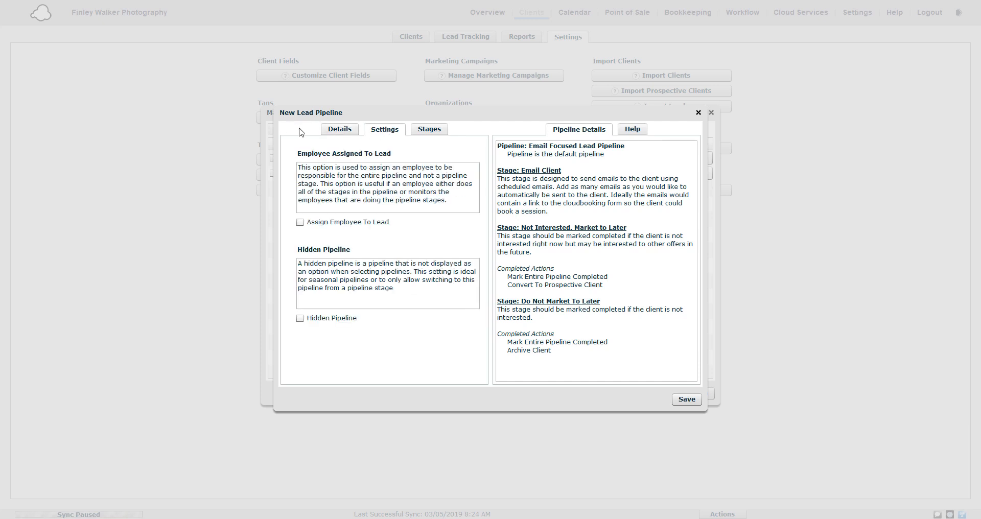
{"action": "left_click", "coordinate": [444, 134]}
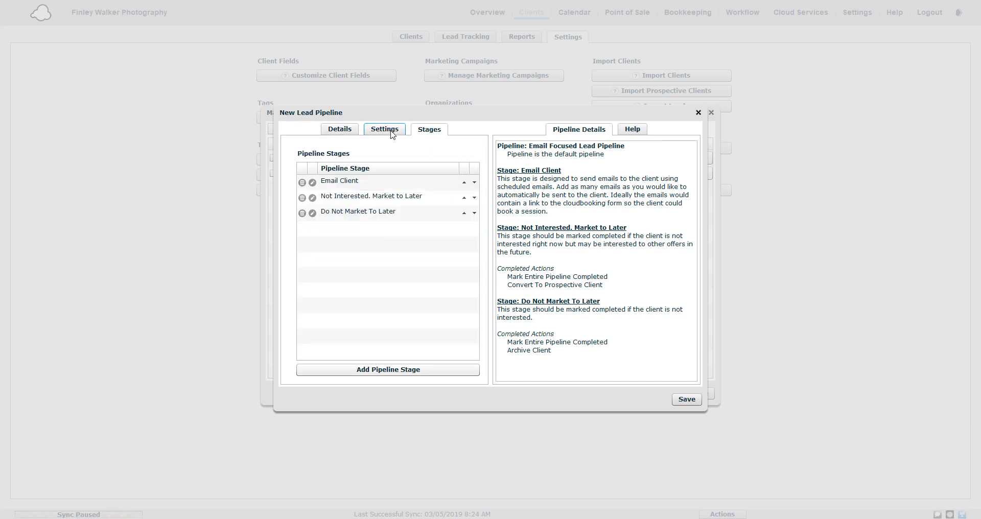
- Add a scheduled email to the Email Client stage, sent 1 day after stage activation using the Initial Email Contact With Lead template
{"action": "left_click", "coordinate": [313, 184]}
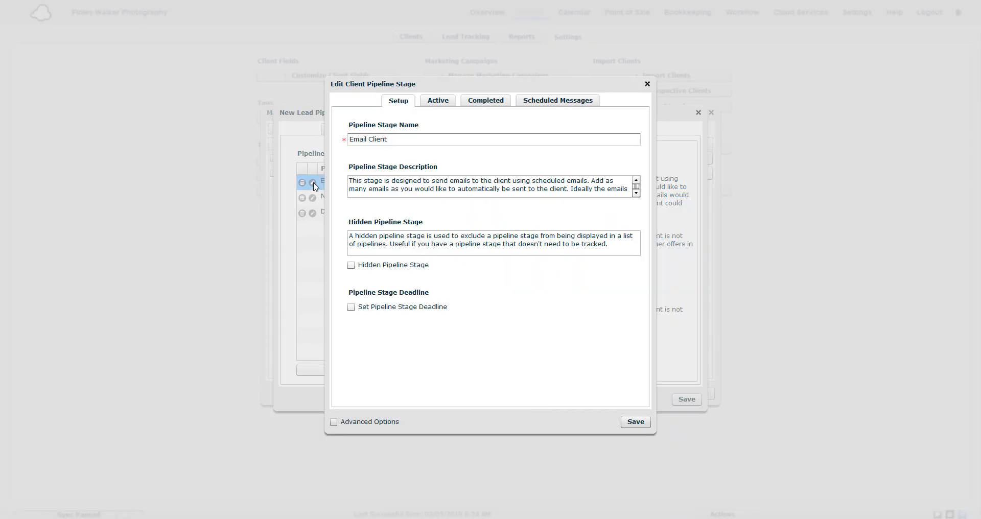
{"action": "left_click", "coordinate": [541, 107]}
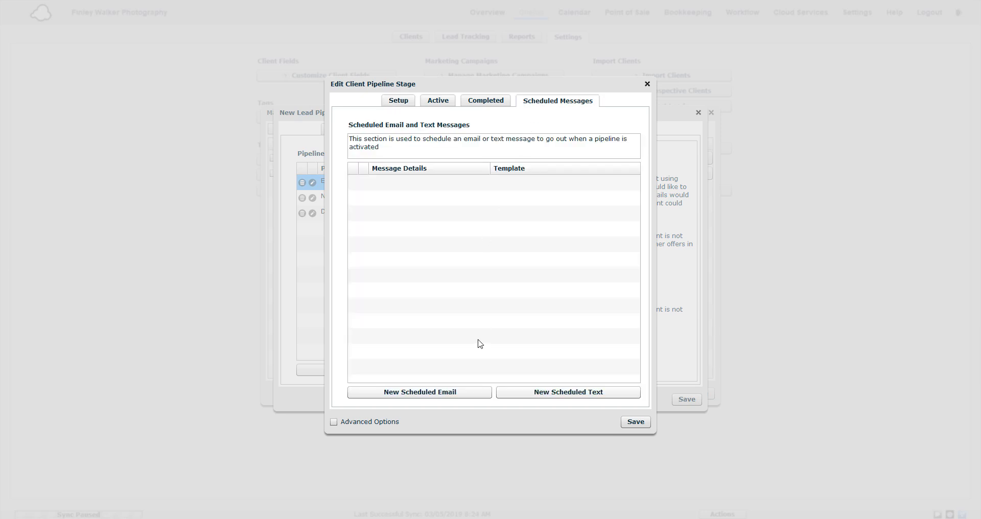
{"action": "left_click", "coordinate": [431, 396]}
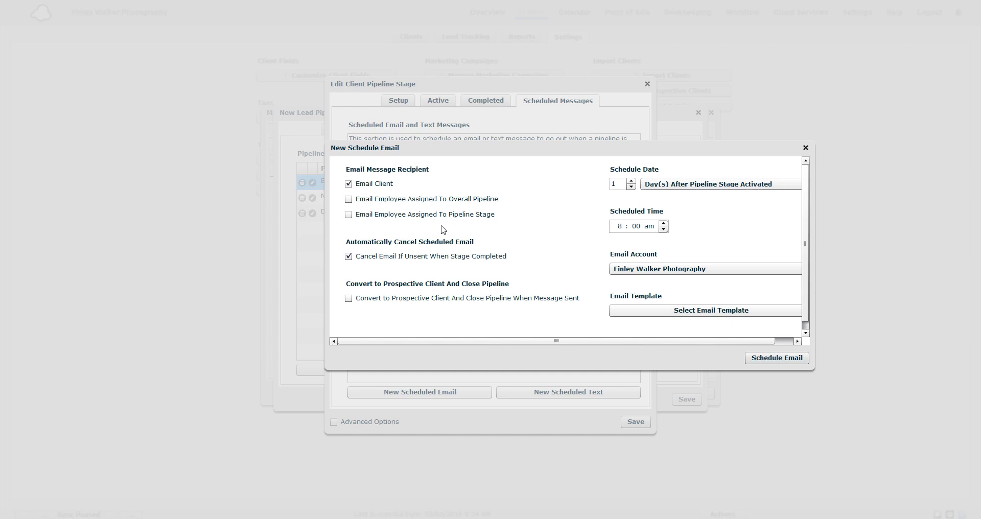
{"action": "left_click", "coordinate": [694, 188]}
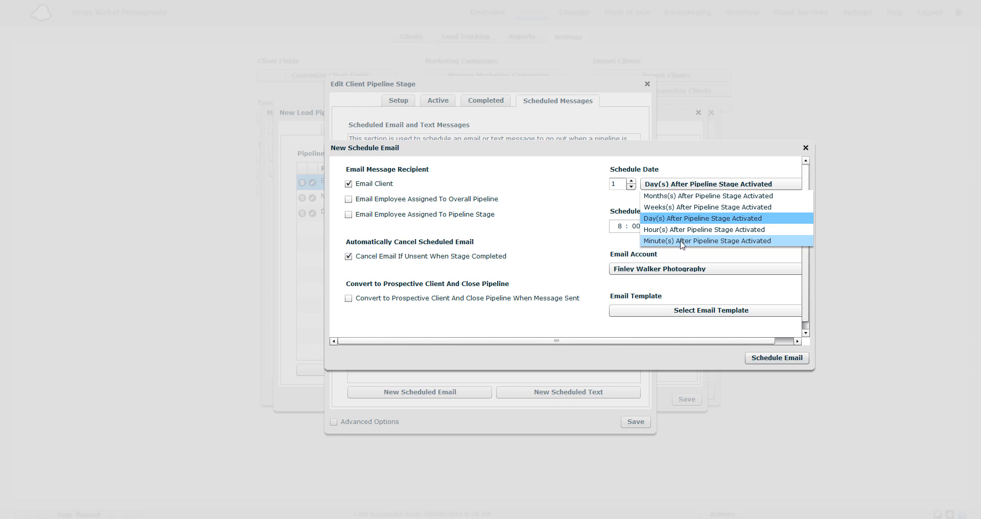
{"action": "left_click", "coordinate": [591, 213]}
{"action": "left_click", "coordinate": [656, 187]}
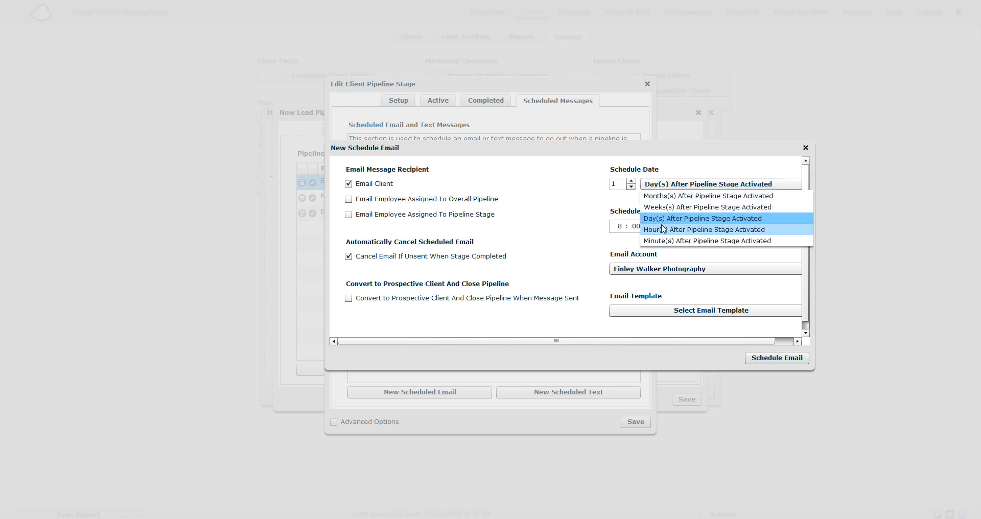
{"action": "left_click", "coordinate": [606, 221]}
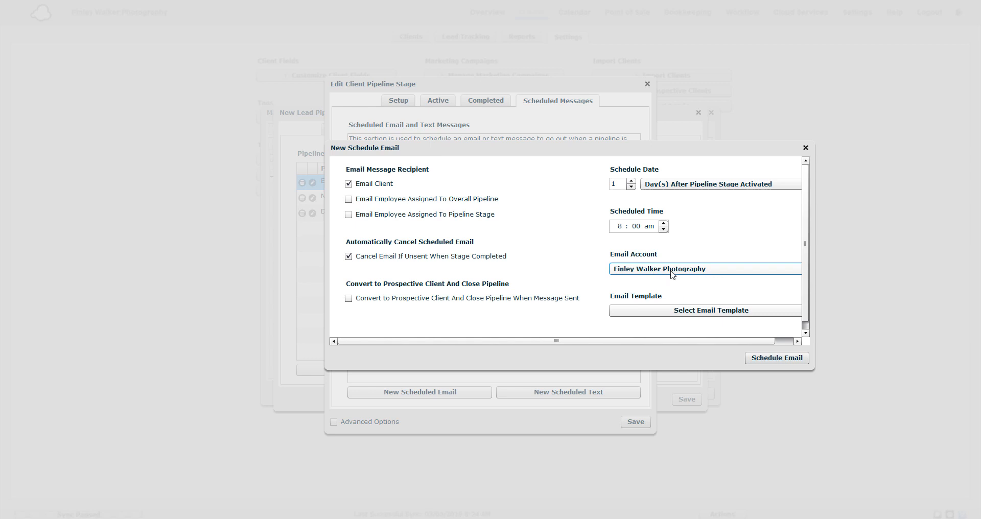
{"action": "left_click", "coordinate": [669, 311]}
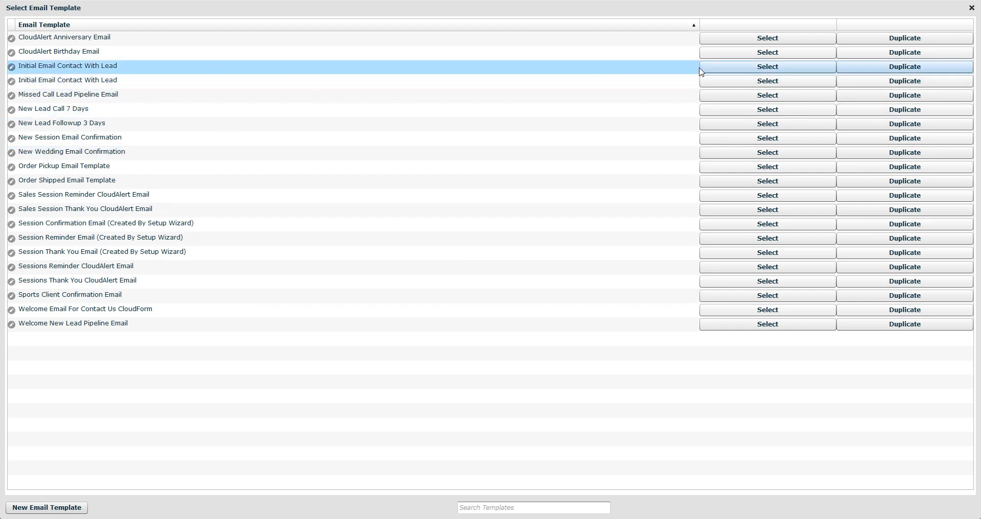
{"action": "left_click", "coordinate": [713, 70]}
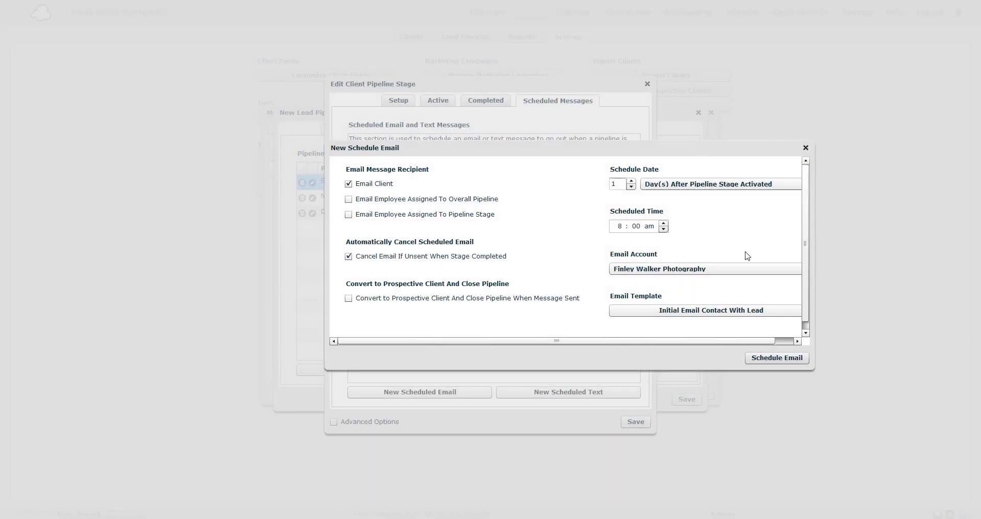
{"action": "left_click", "coordinate": [771, 359]}
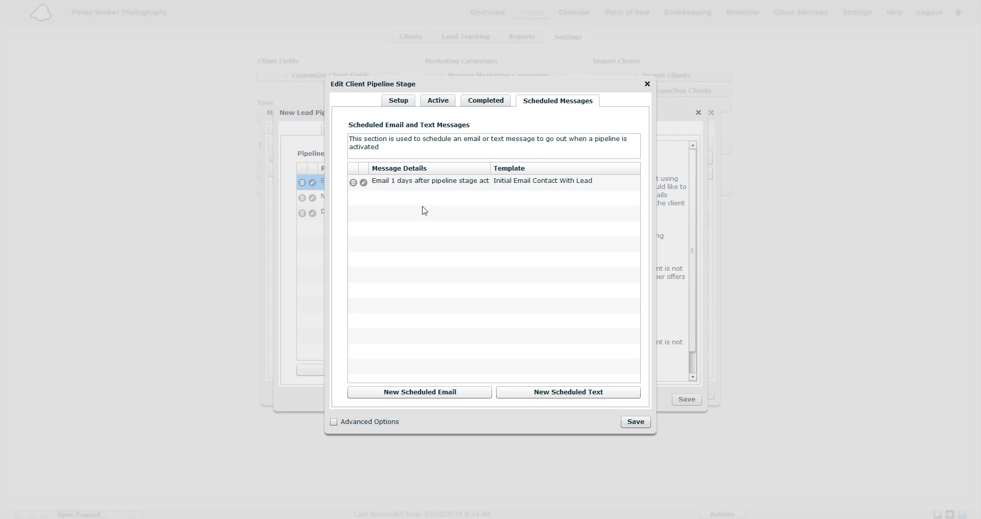
- Add a second scheduled email to the stage, sent 3 days after activation using the New Lead Followup 3 Days template
{"action": "left_click", "coordinate": [471, 189]}
{"action": "left_click", "coordinate": [437, 392]}
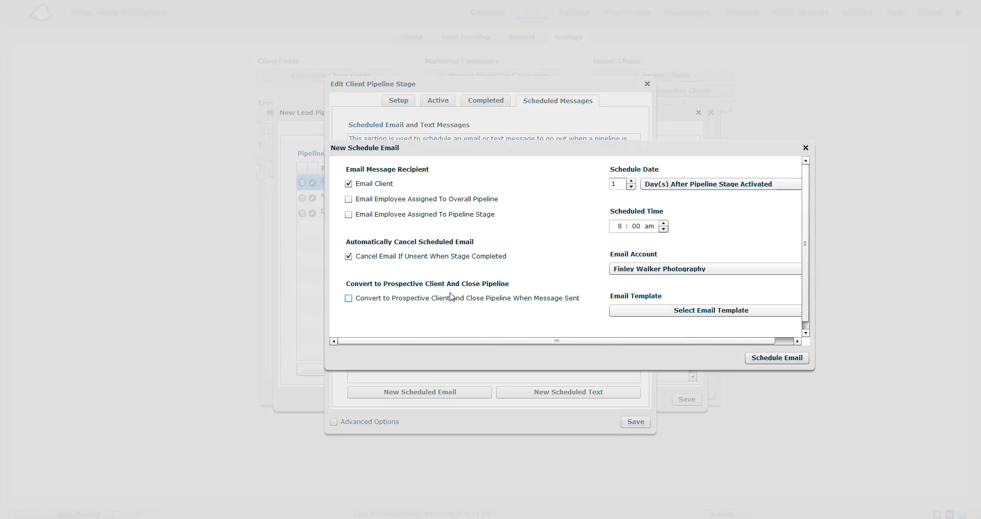
{"action": "left_click", "coordinate": [632, 181]}
{"action": "left_click", "coordinate": [632, 182]}
{"action": "left_click", "coordinate": [654, 310]}
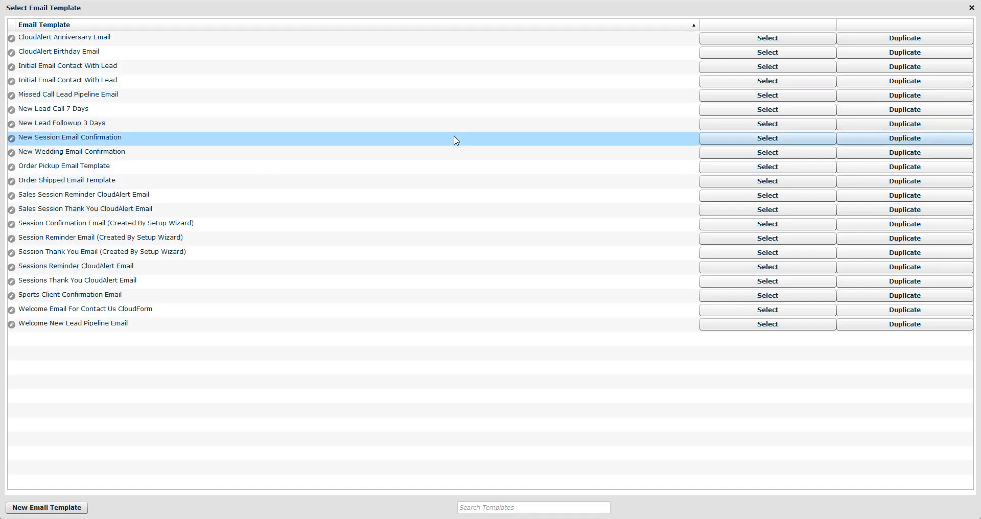
{"action": "left_click", "coordinate": [747, 125]}
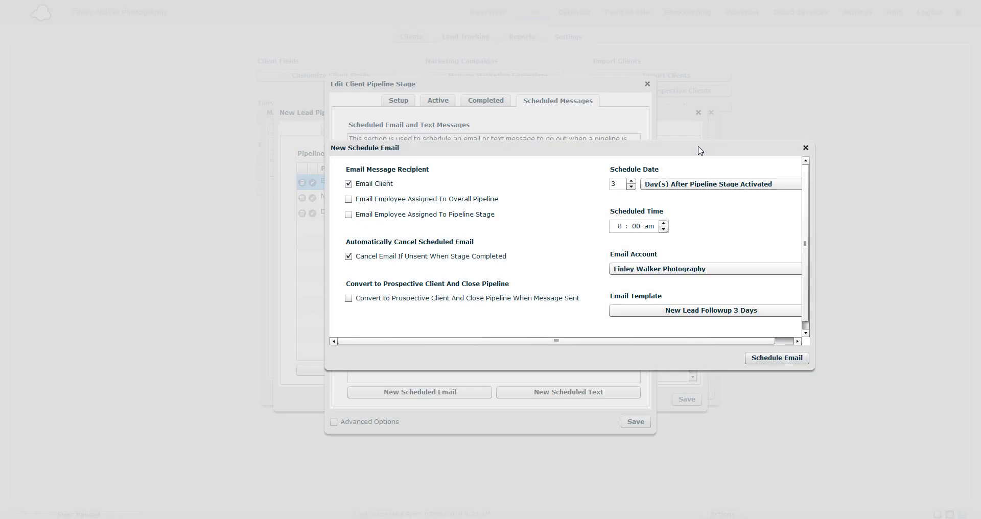
{"action": "left_click", "coordinate": [771, 357]}
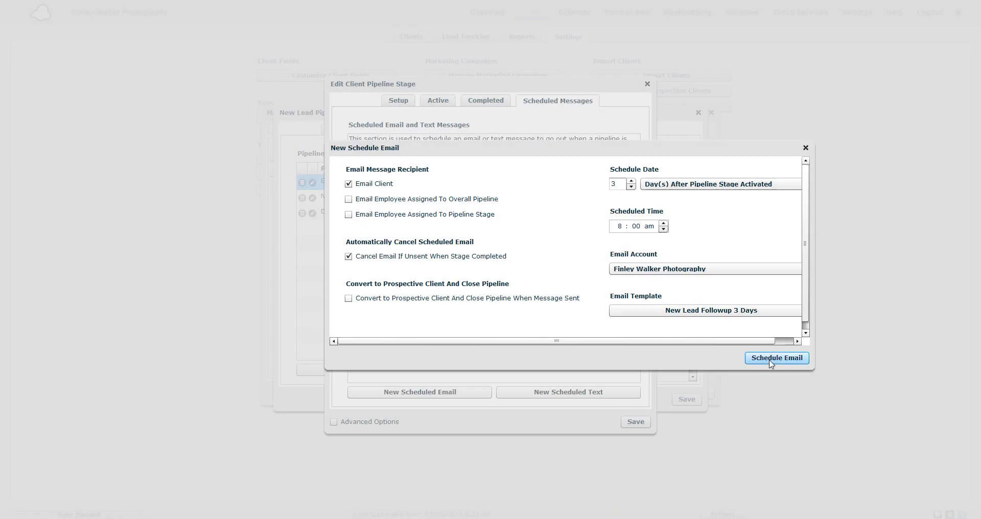